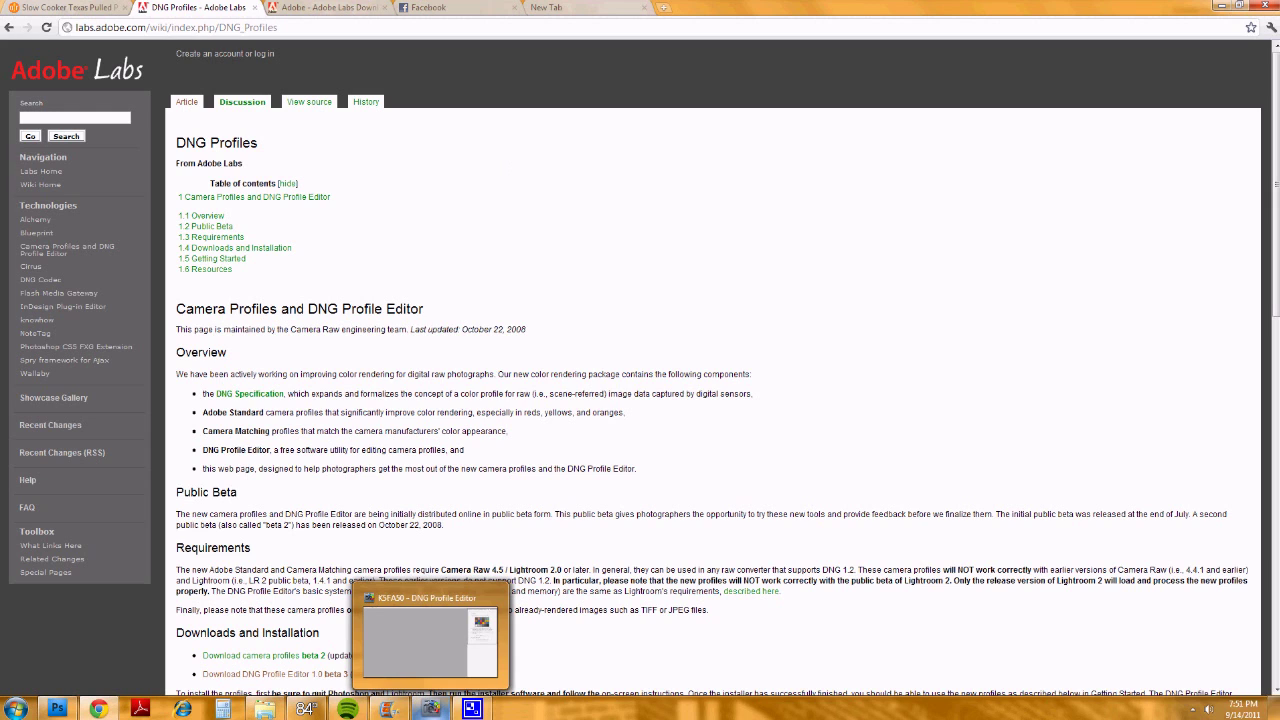
# Switch between the Adobe Labs DNG Profiles page in Chrome and DNG Profile Editor, ending in the editor
pyautogui.click(430, 709)
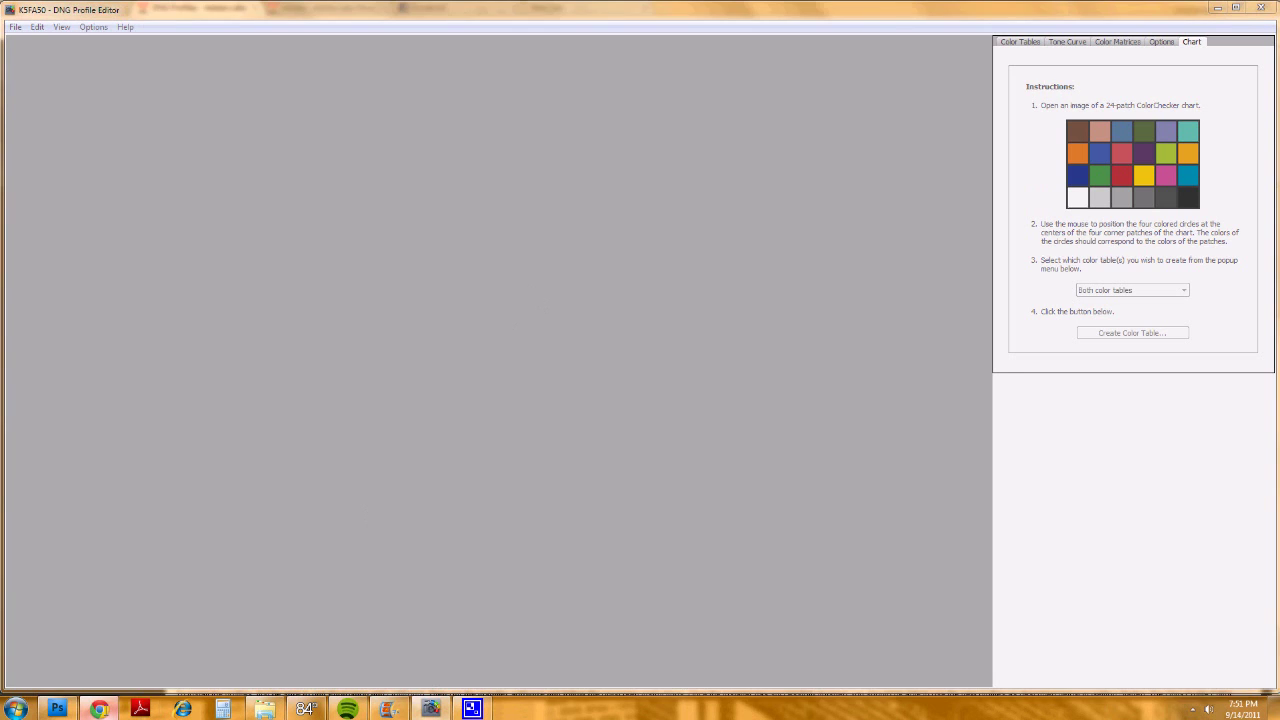
pyautogui.click(98, 709)
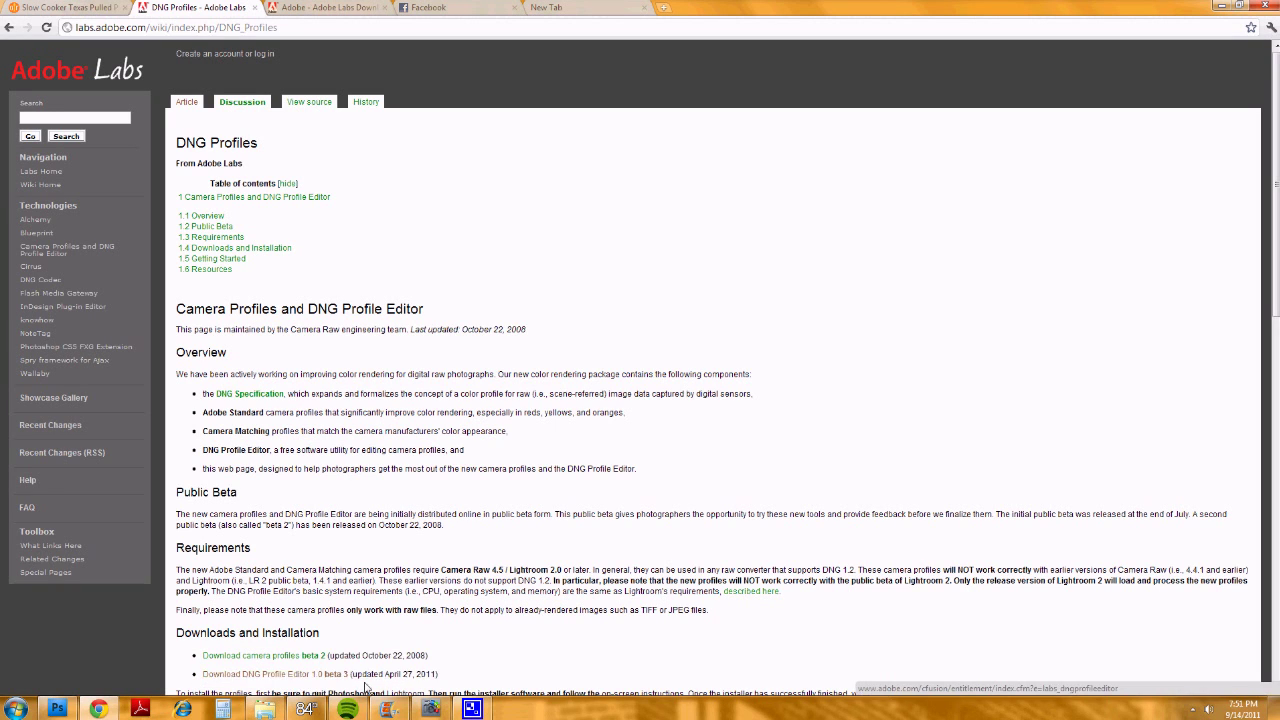
pyautogui.click(430, 709)
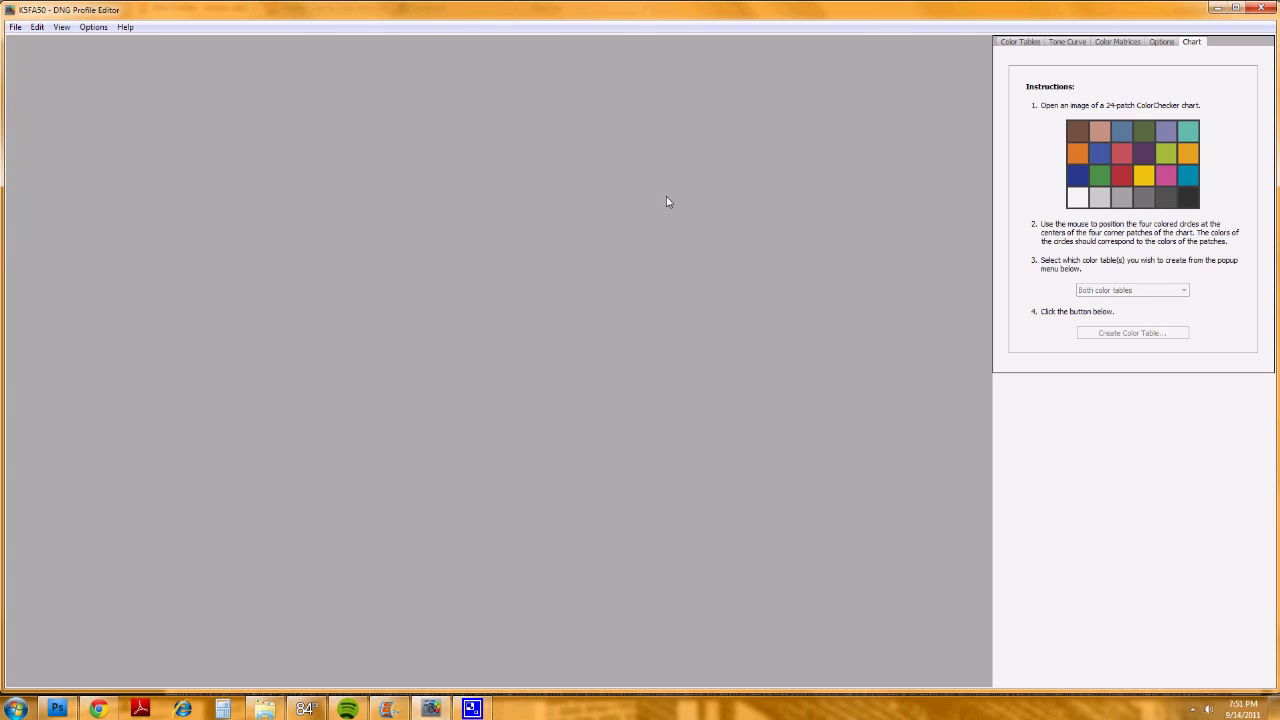
# Open the chart photo IMGP4693 from Kingston (F:)\DCIM\102_0914 as a DNG image
pyautogui.click(15, 27)
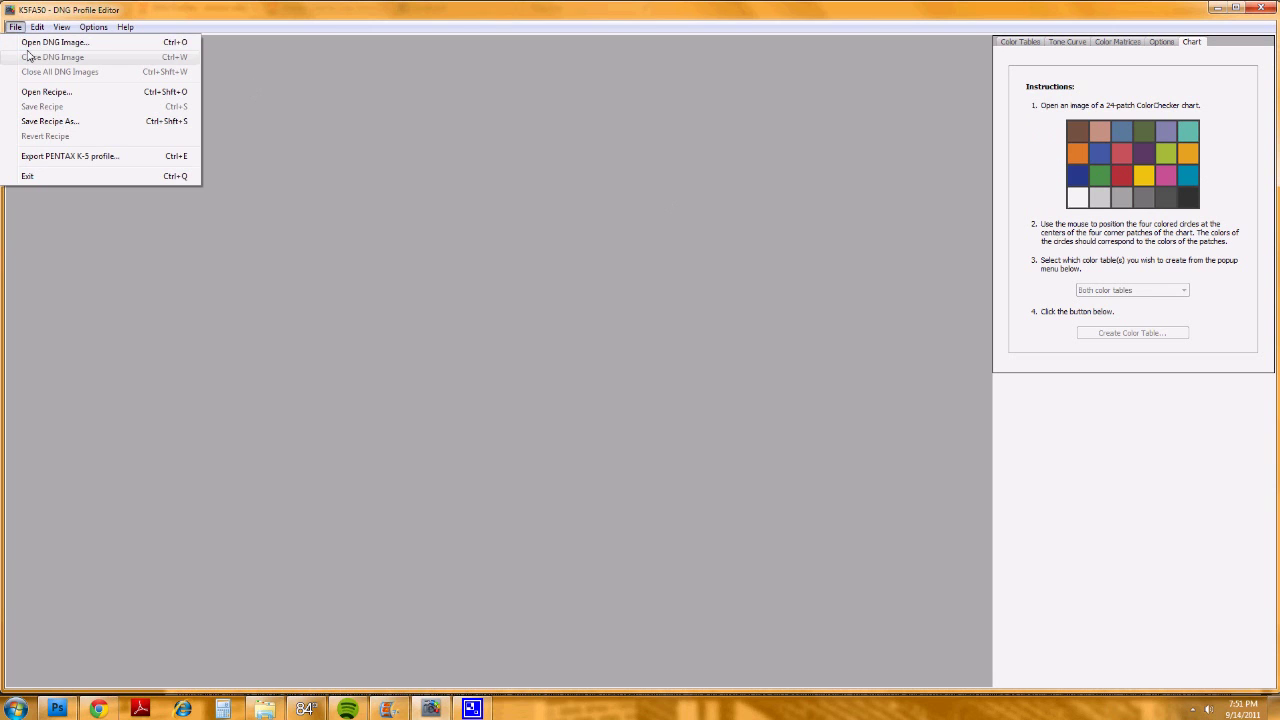
pyautogui.click(40, 42)
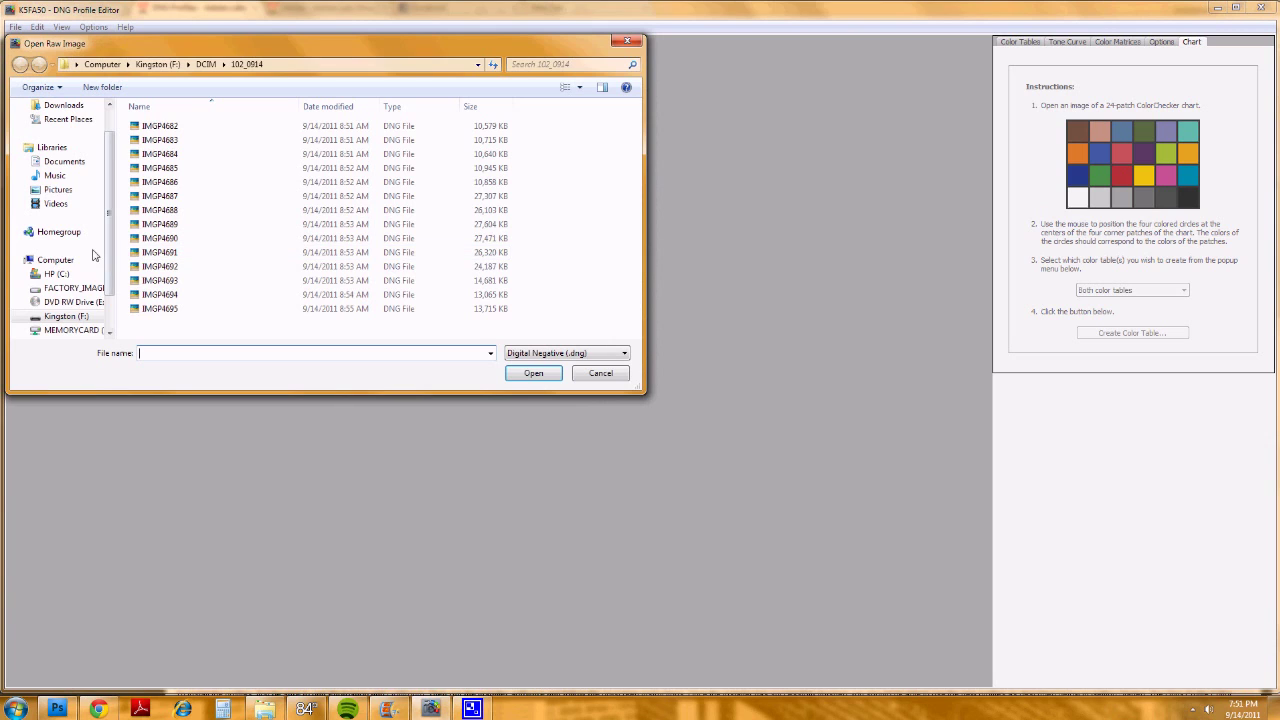
pyautogui.click(74, 316)
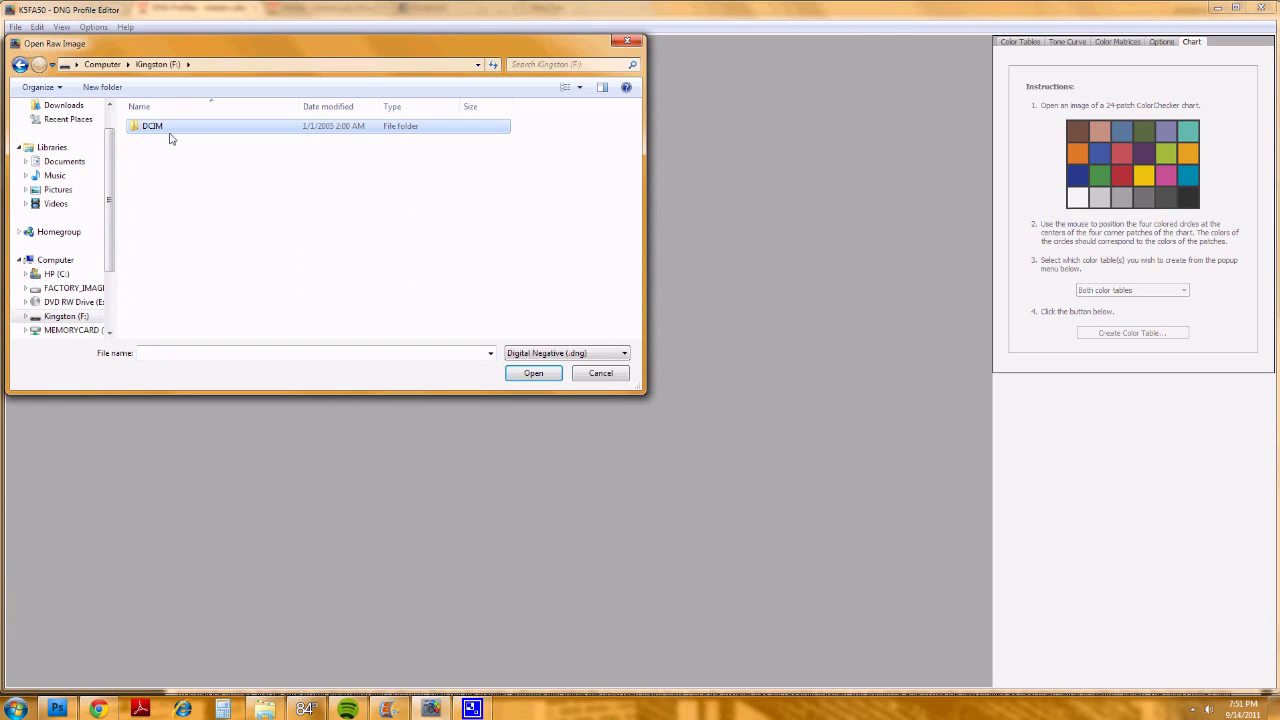
pyautogui.doubleClick(169, 130)
pyautogui.doubleClick(170, 154)
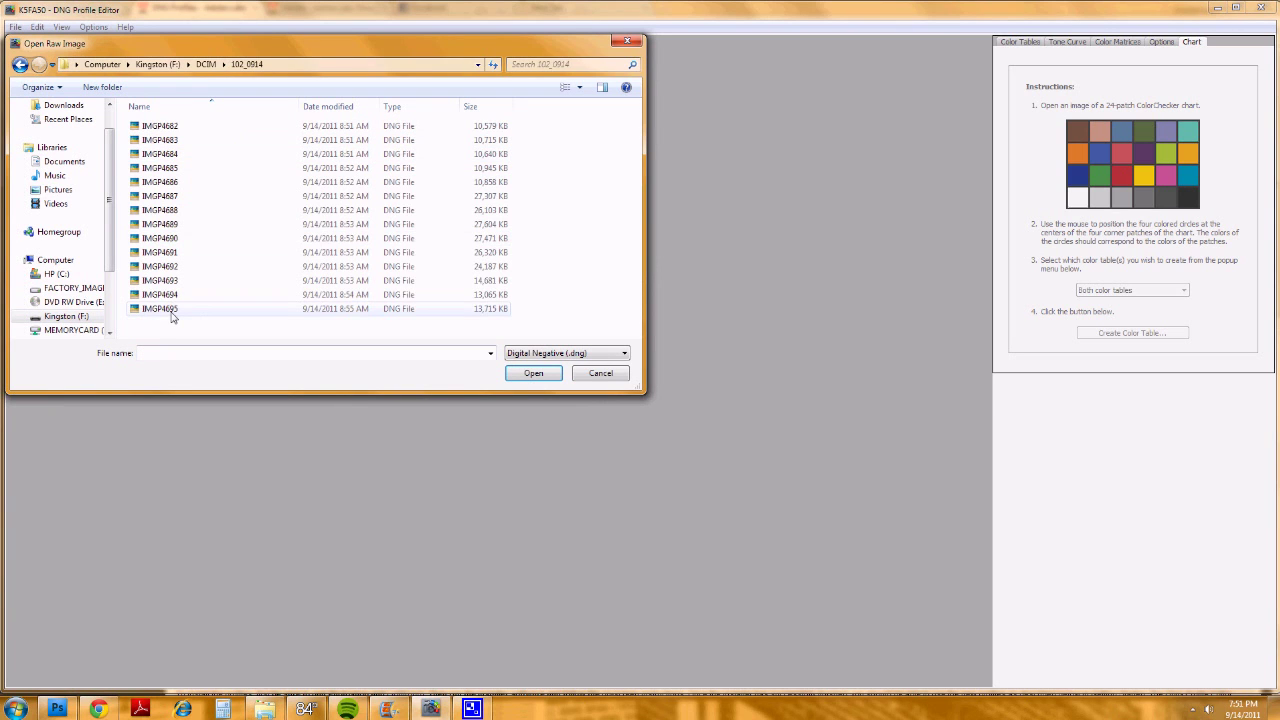
pyautogui.click(160, 280)
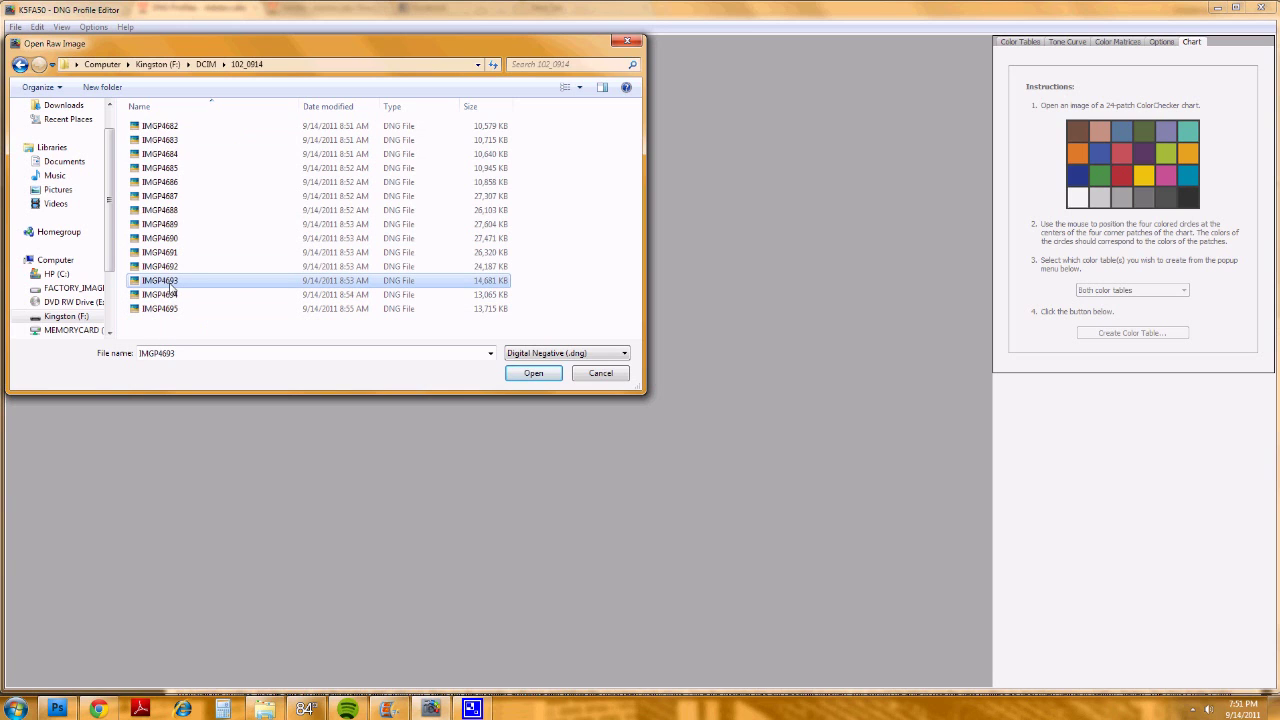
pyautogui.click(534, 373)
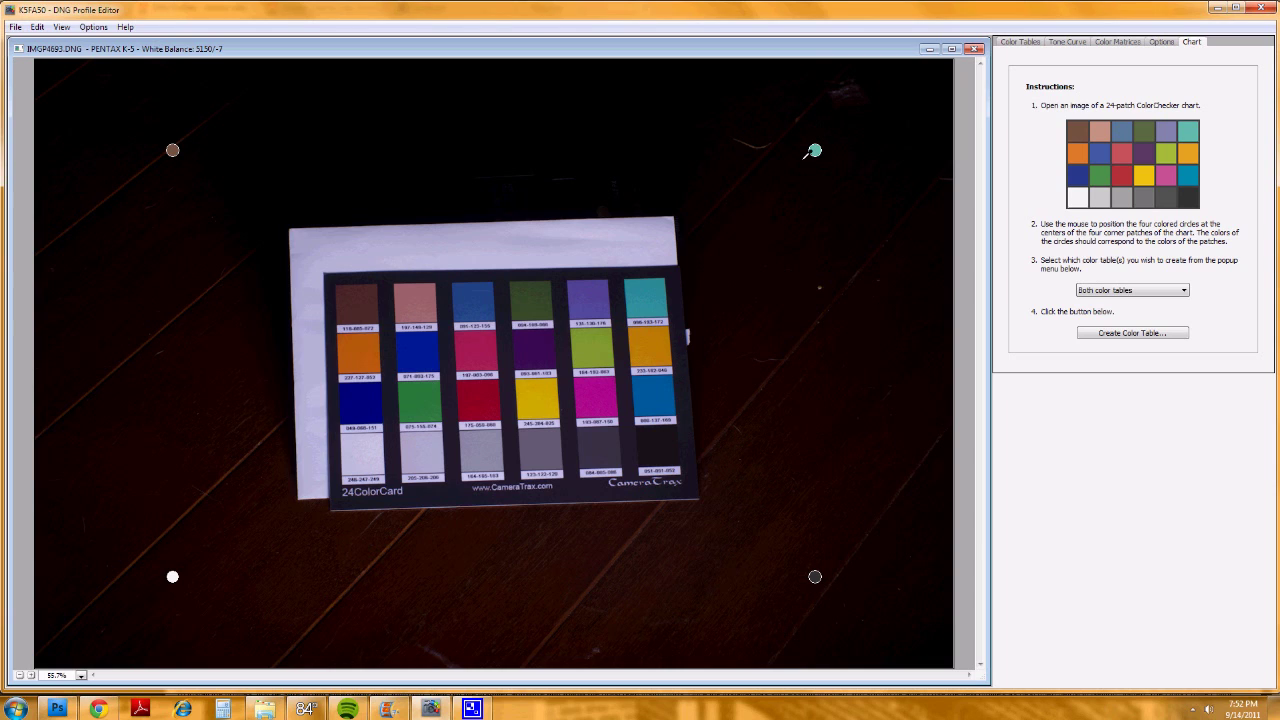
# Place the teal, dark, white and brown circles on the top-right, bottom-right, bottom-left and top-left chart patches
pyautogui.moveTo(815, 150); pyautogui.dragTo(684, 266)
pyautogui.moveTo(632, 304); pyautogui.dragTo(650, 299)
pyautogui.moveTo(813, 582); pyautogui.dragTo(657, 444)
pyautogui.moveTo(173, 577); pyautogui.dragTo(358, 457)
pyautogui.moveTo(172, 150); pyautogui.dragTo(356, 304)
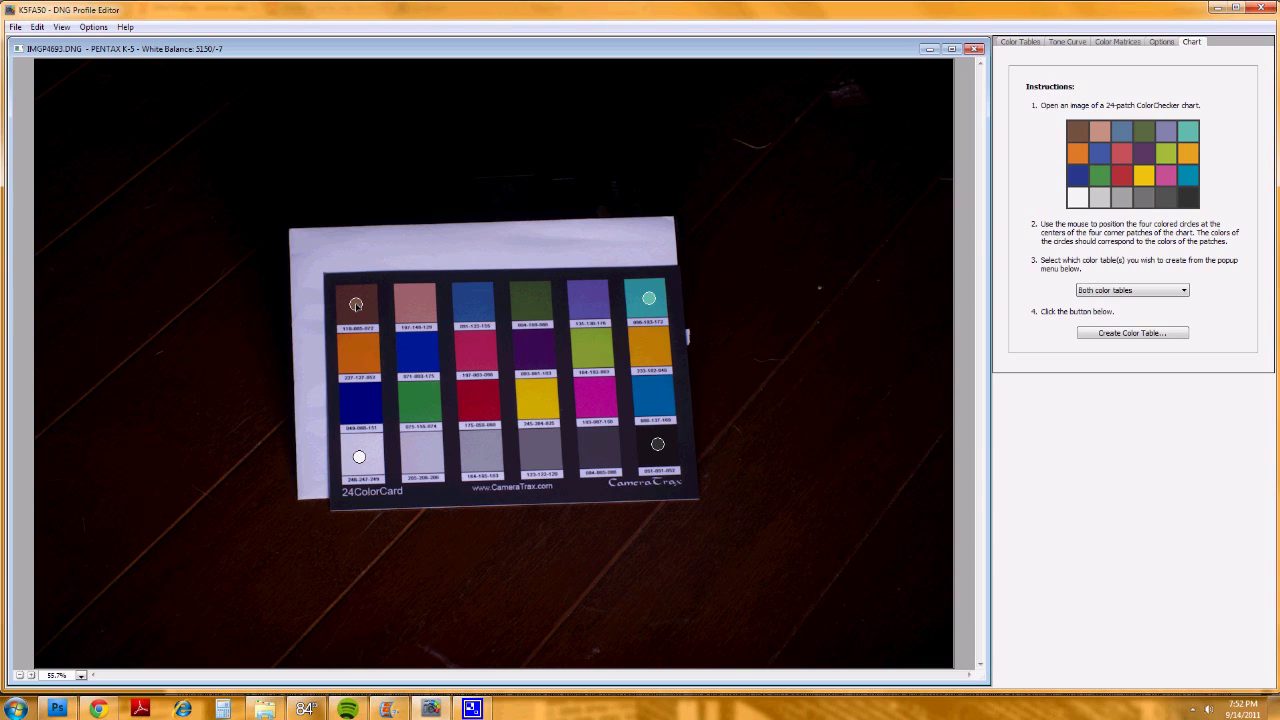
pyautogui.moveTo(356, 304); pyautogui.dragTo(357, 305)
pyautogui.moveTo(359, 457); pyautogui.dragTo(363, 452)
# Create both color tables from the chart, confirming replacement of existing adjustments
pyautogui.click(1127, 336)
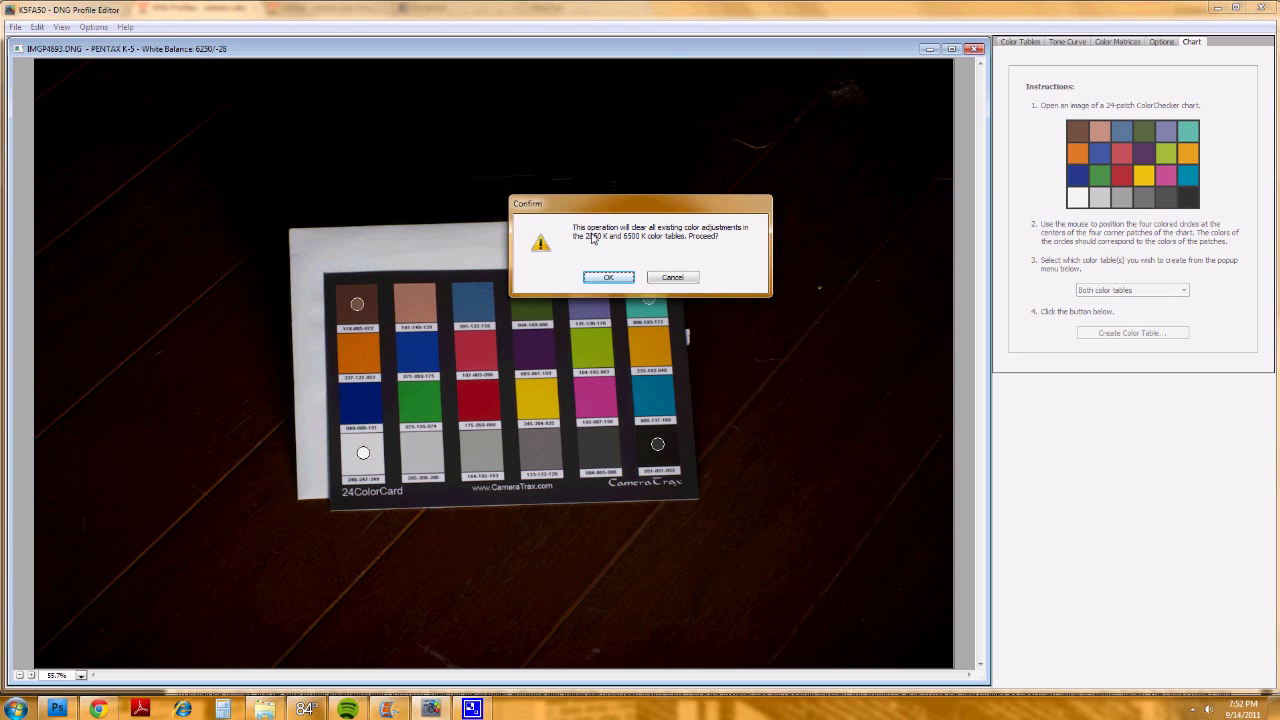
pyautogui.click(627, 279)
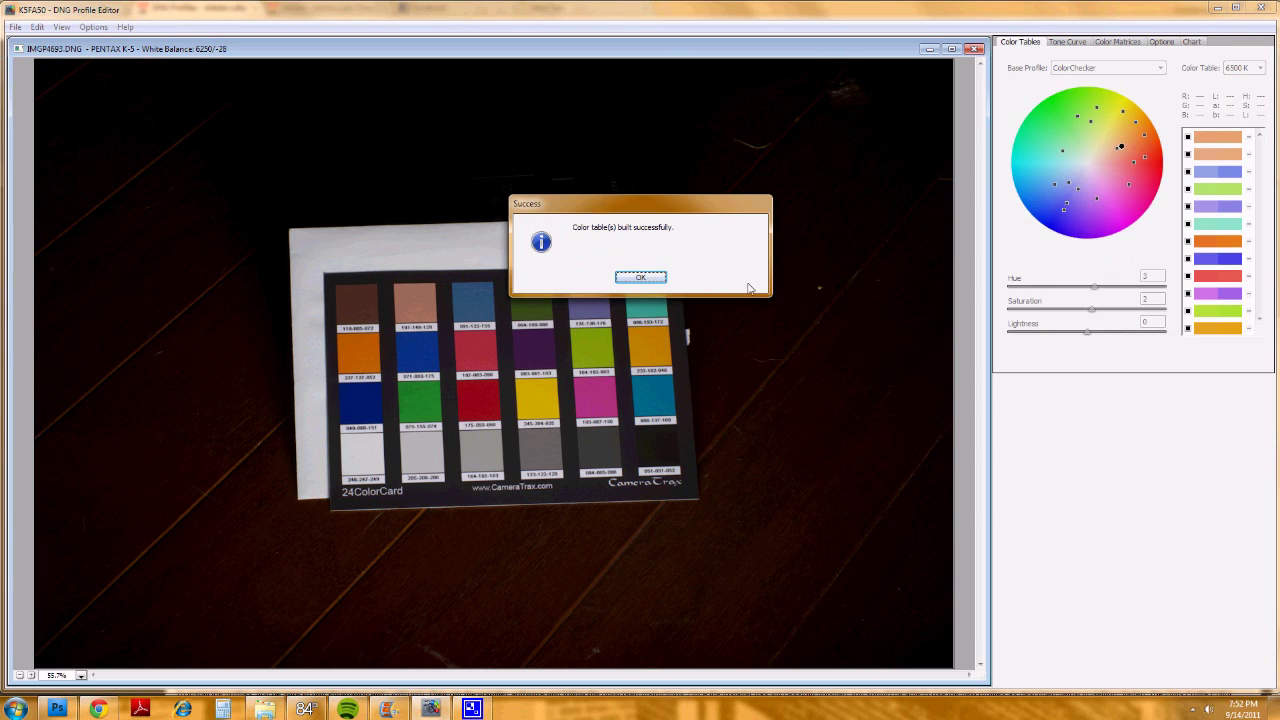
pyautogui.click(639, 279)
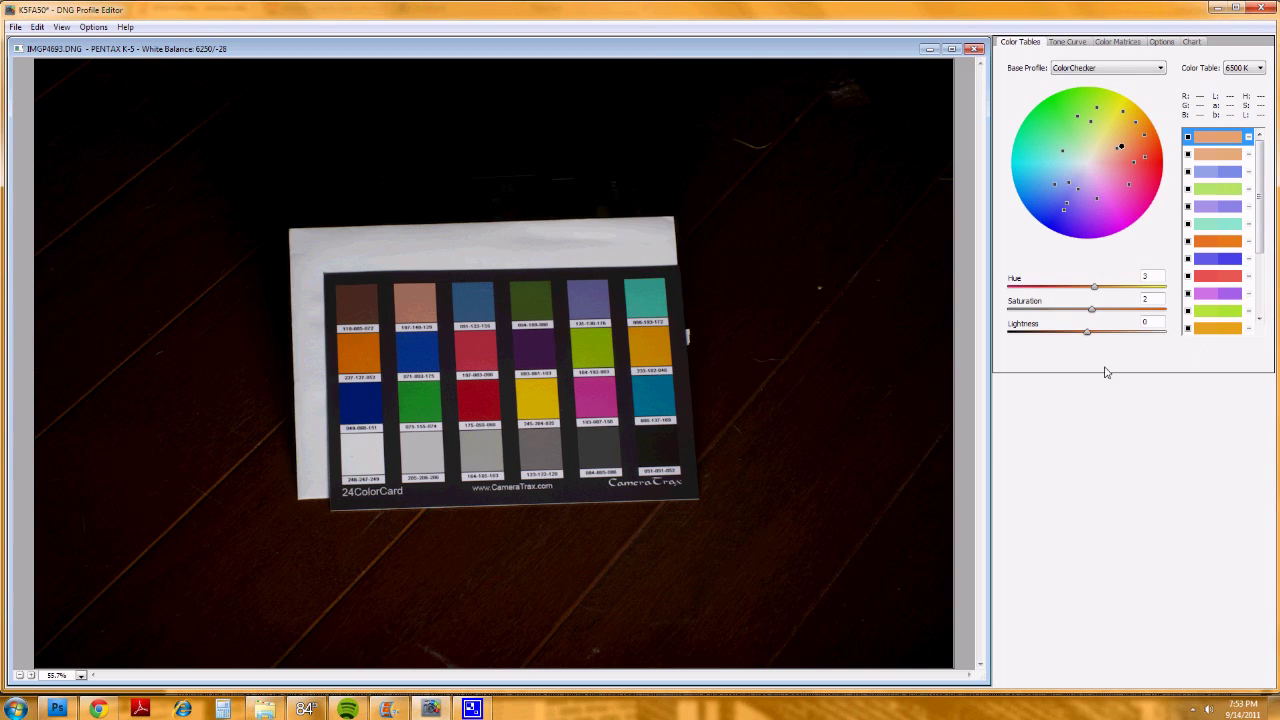
# Export the PENTAX K-5 profile and close the chart image window
pyautogui.click(15, 27)
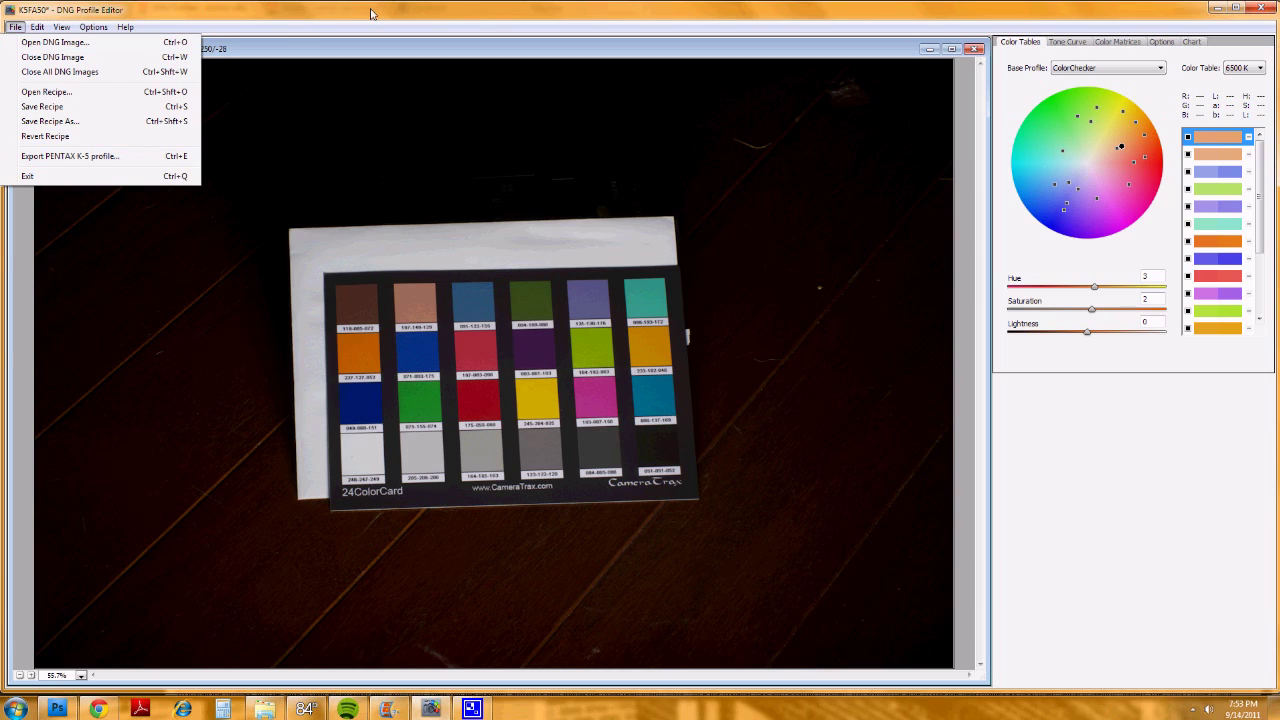
pyautogui.click(977, 50)
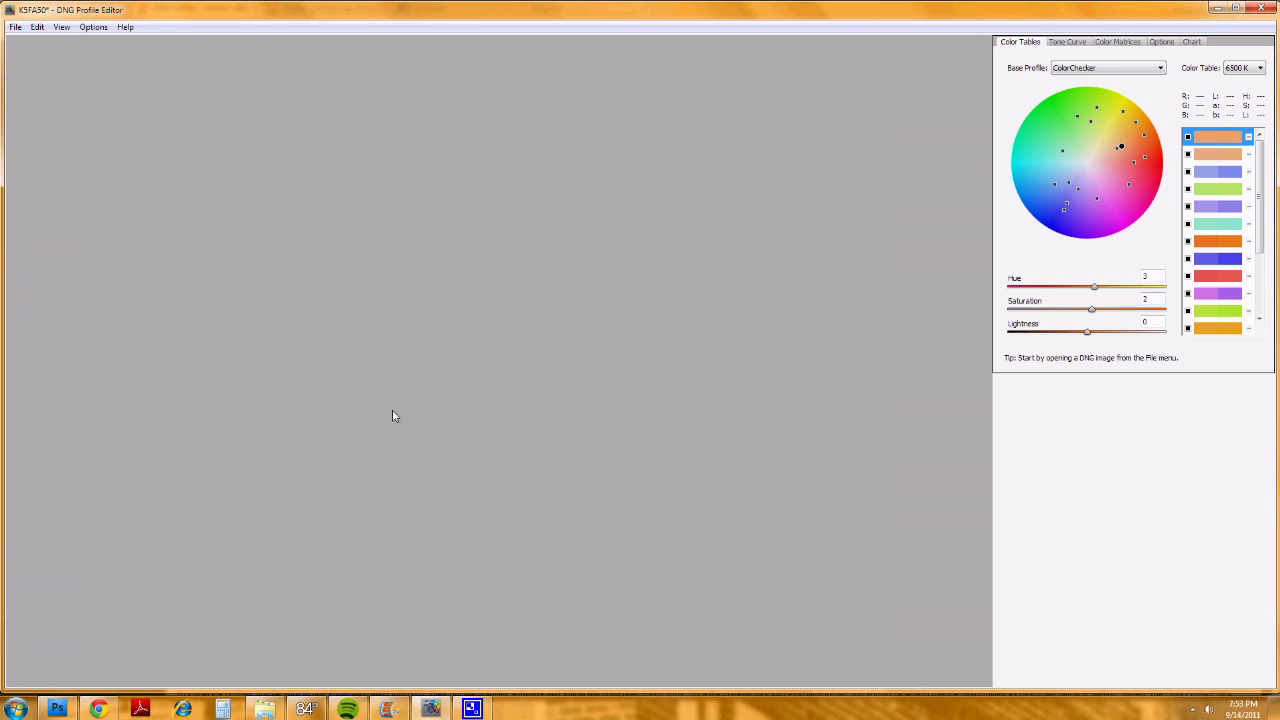
# In Photoshop, open the raw portrait IMGP4660 from folder 101_0811
pyautogui.click(57, 708)
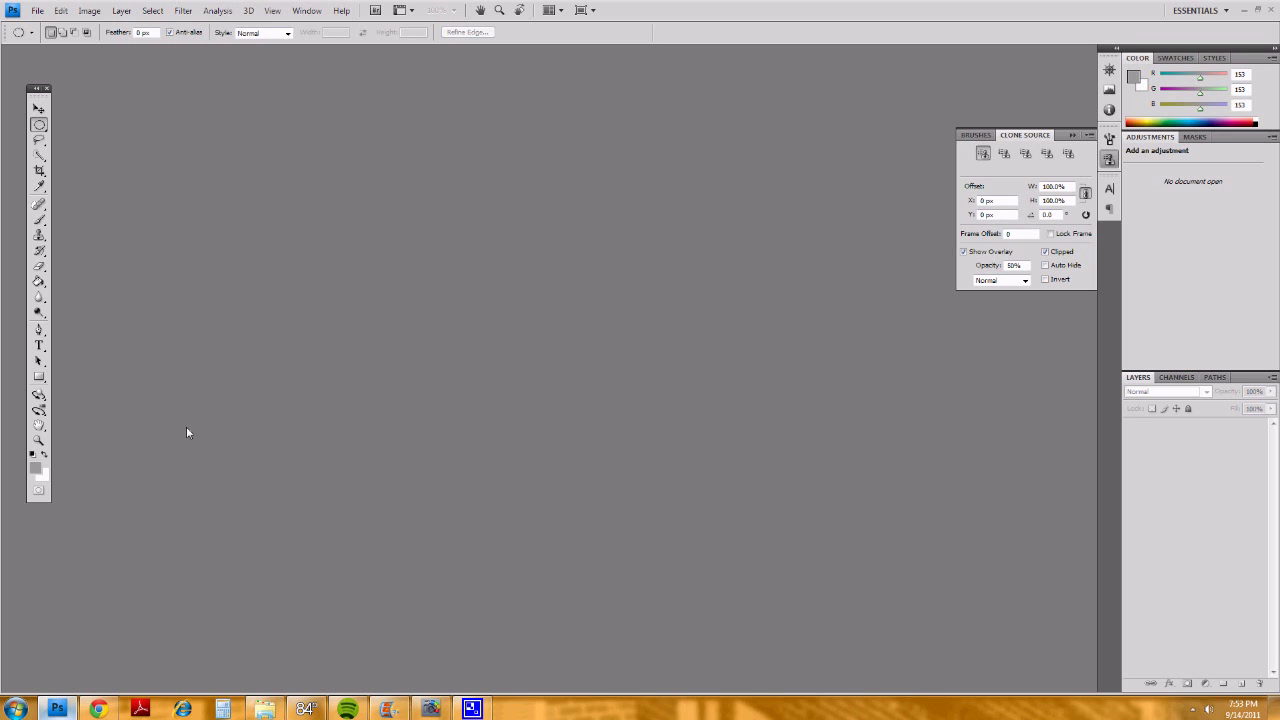
pyautogui.click(37, 10)
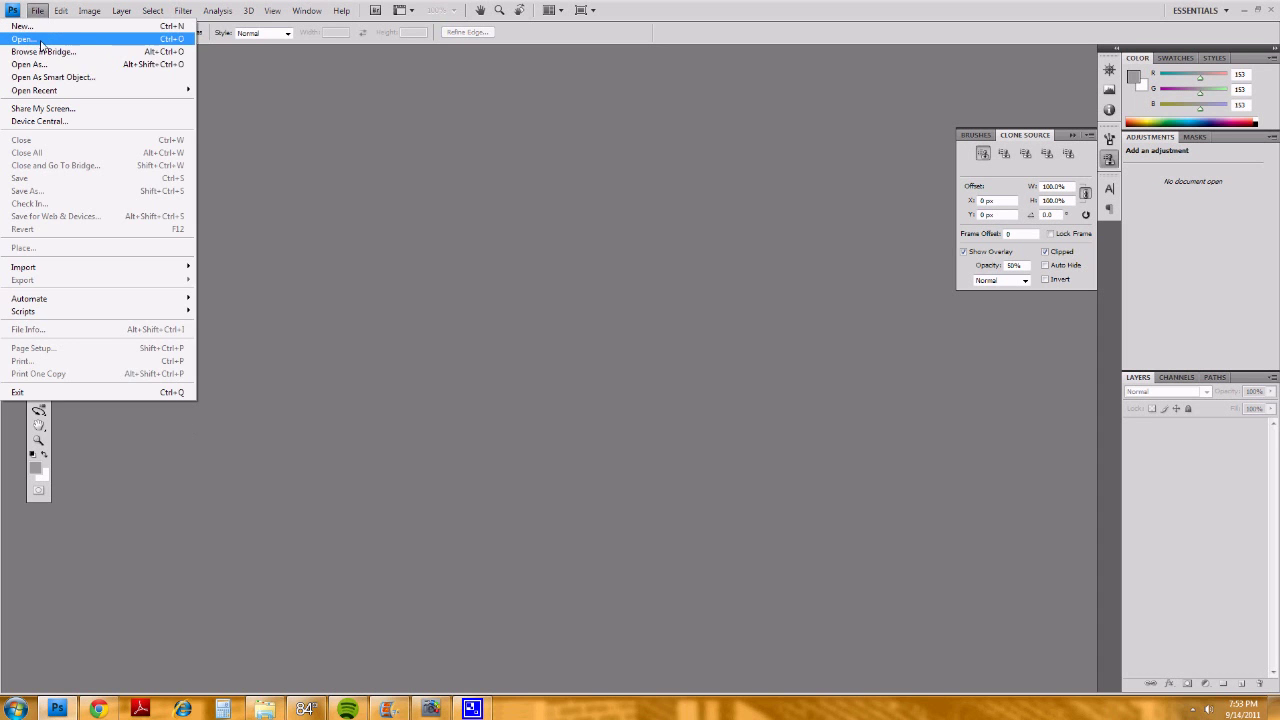
pyautogui.click(40, 38)
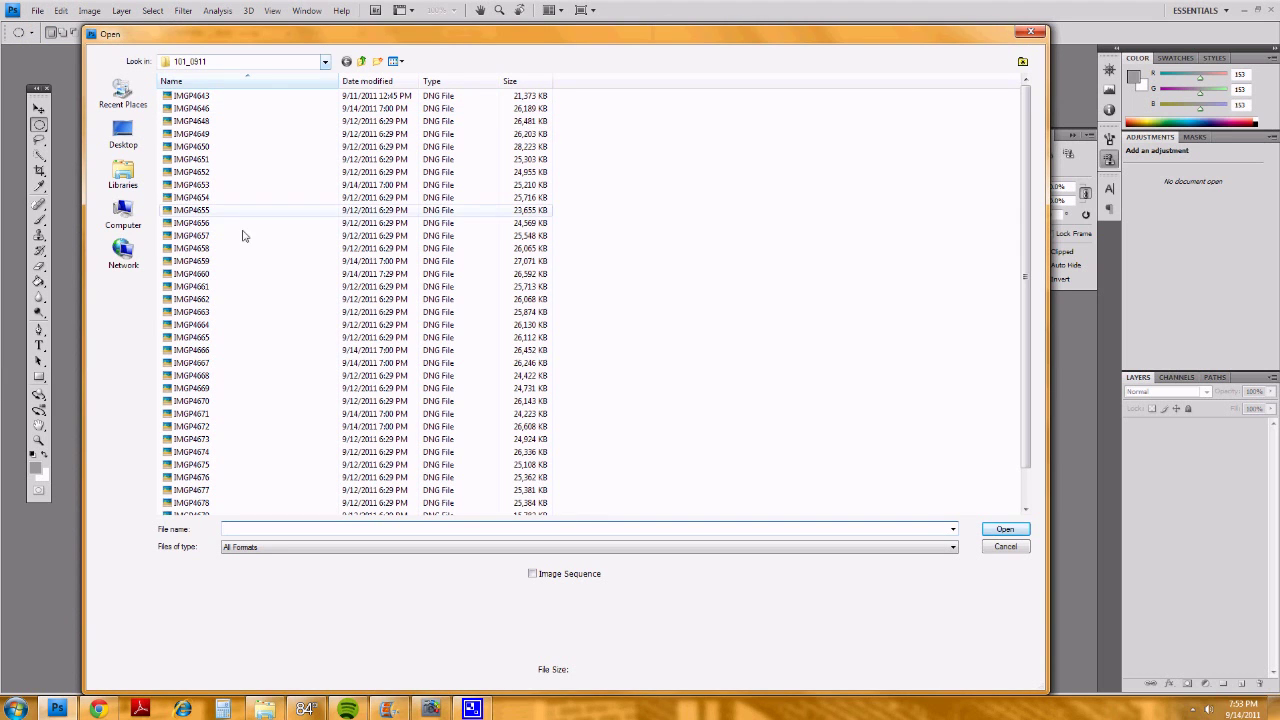
pyautogui.click(263, 274)
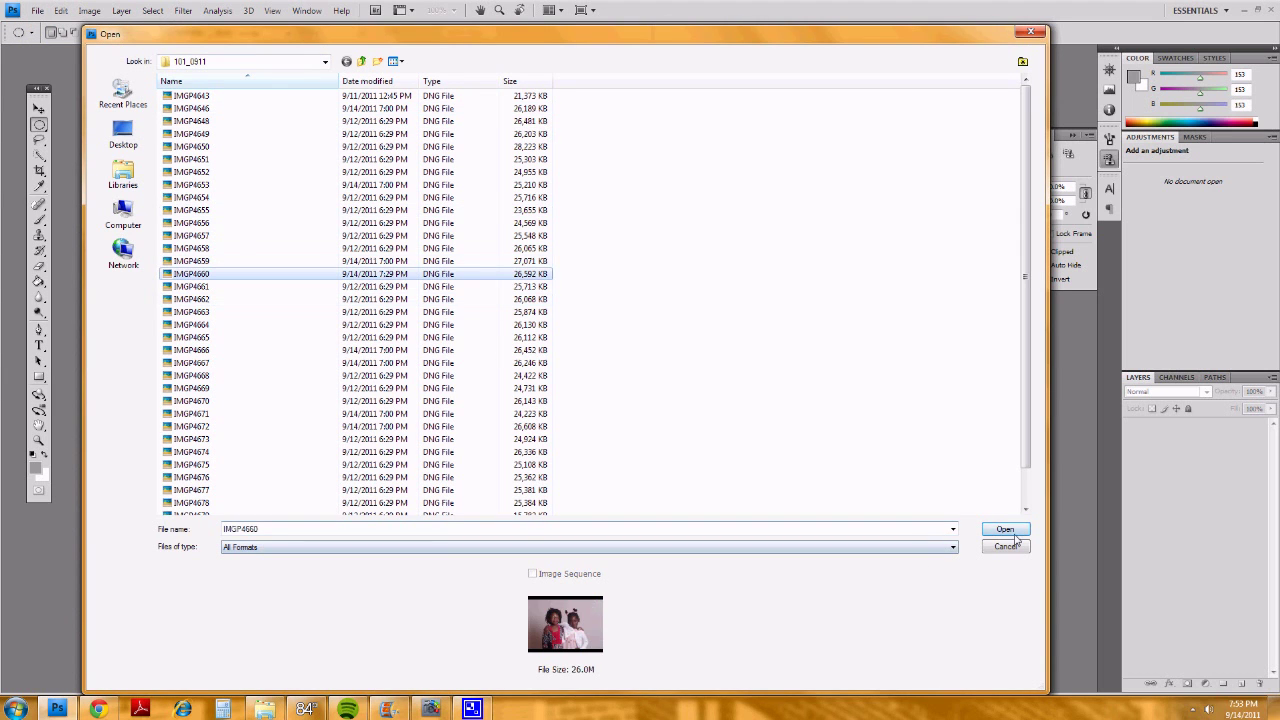
pyautogui.click(1004, 531)
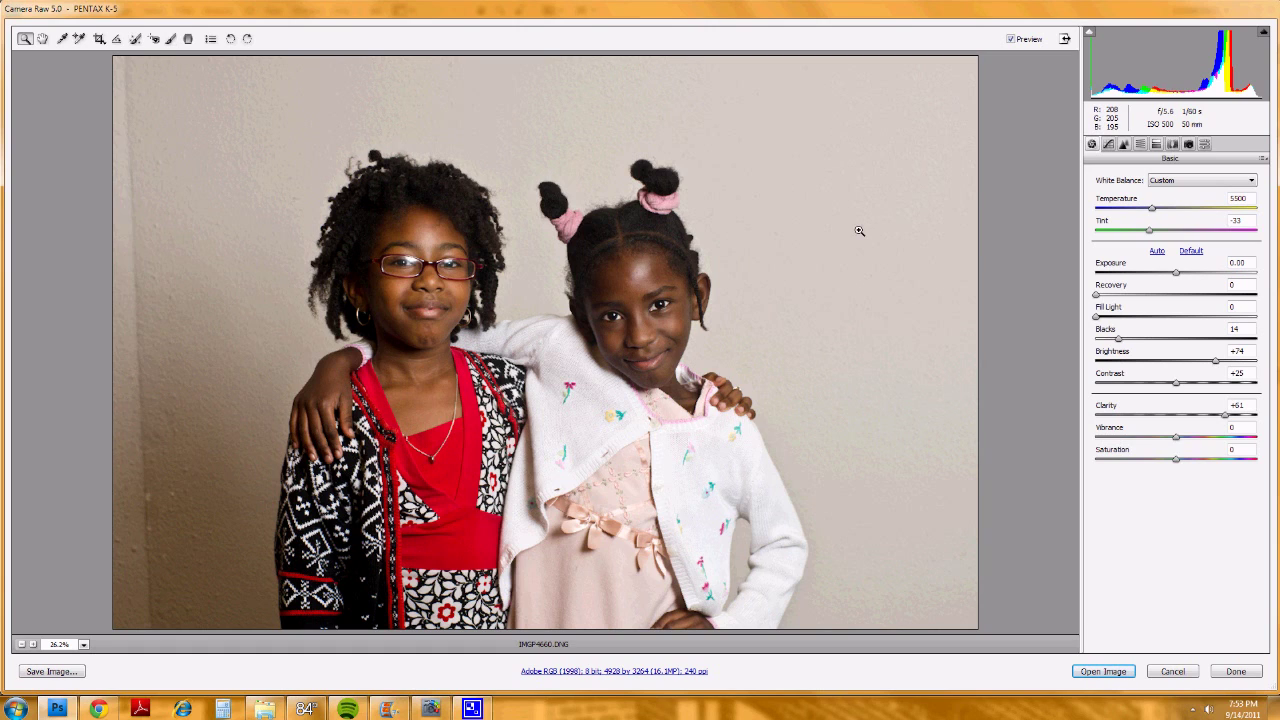
# In Camera Calibration, try the Embedded profile, then apply PENTAX K-5 K5FA50 to the portrait
pyautogui.click(1188, 145)
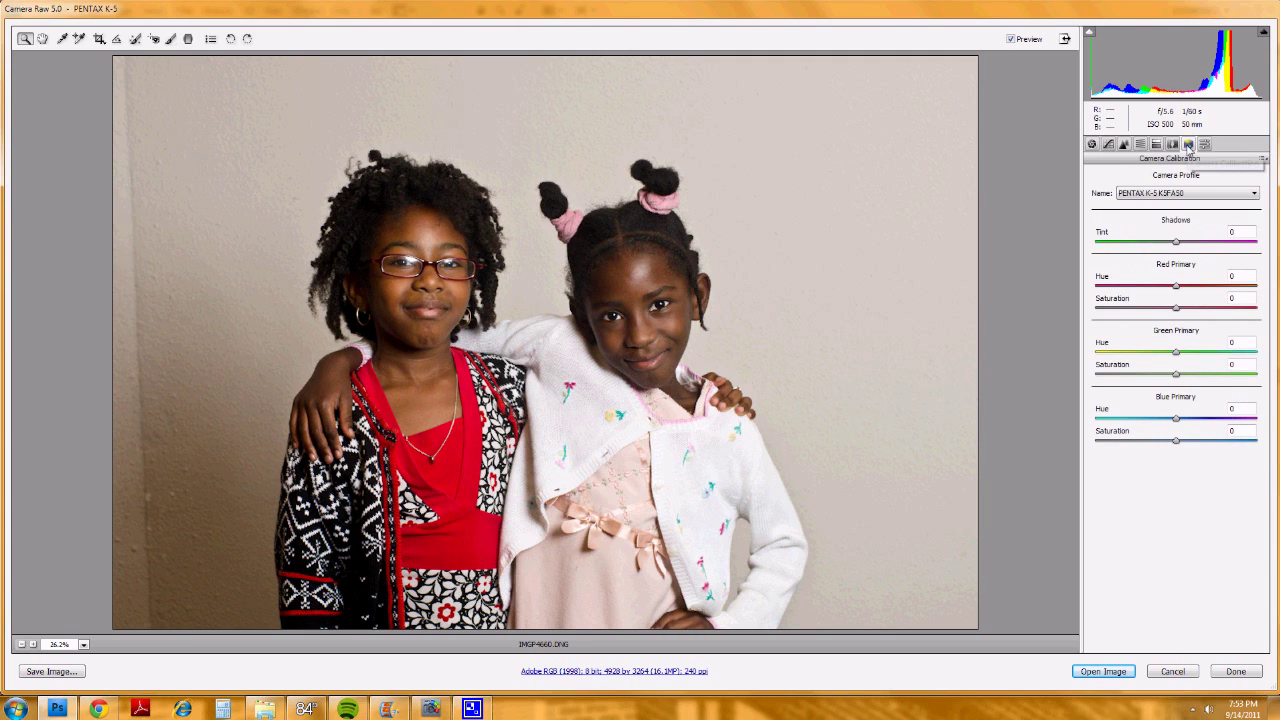
pyautogui.click(1205, 194)
pyautogui.click(1150, 205)
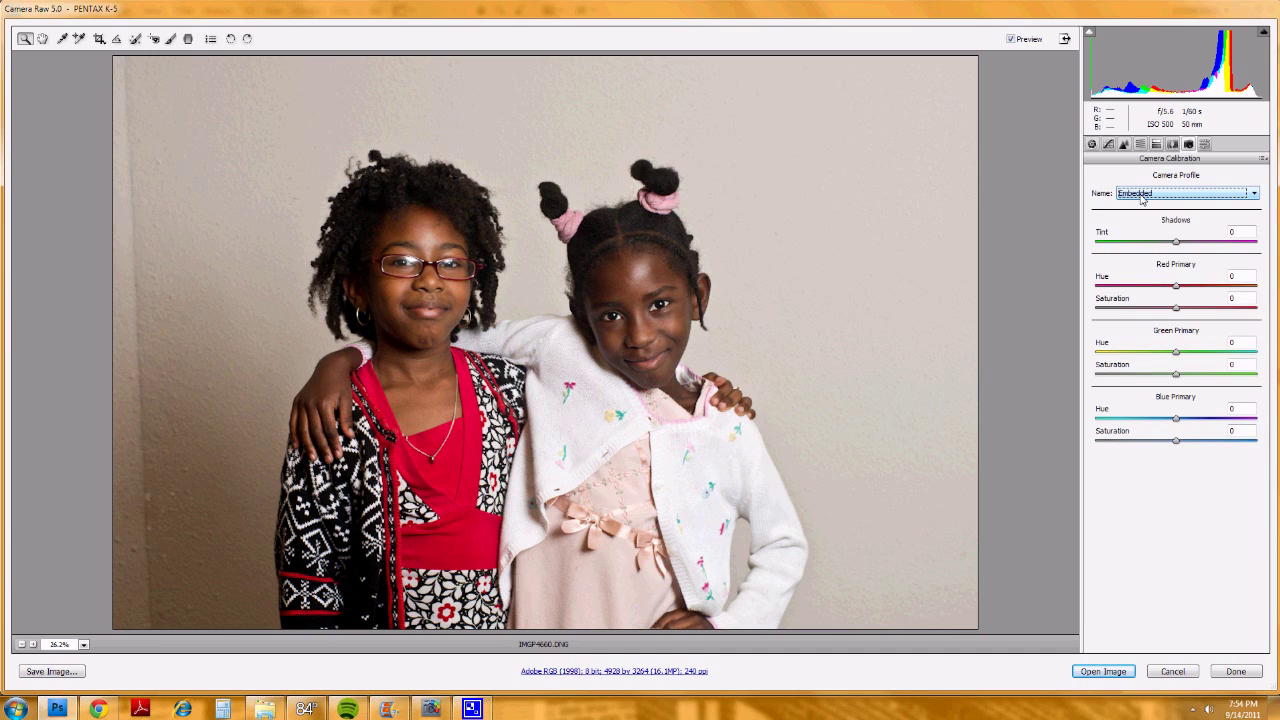
pyautogui.click(1205, 194)
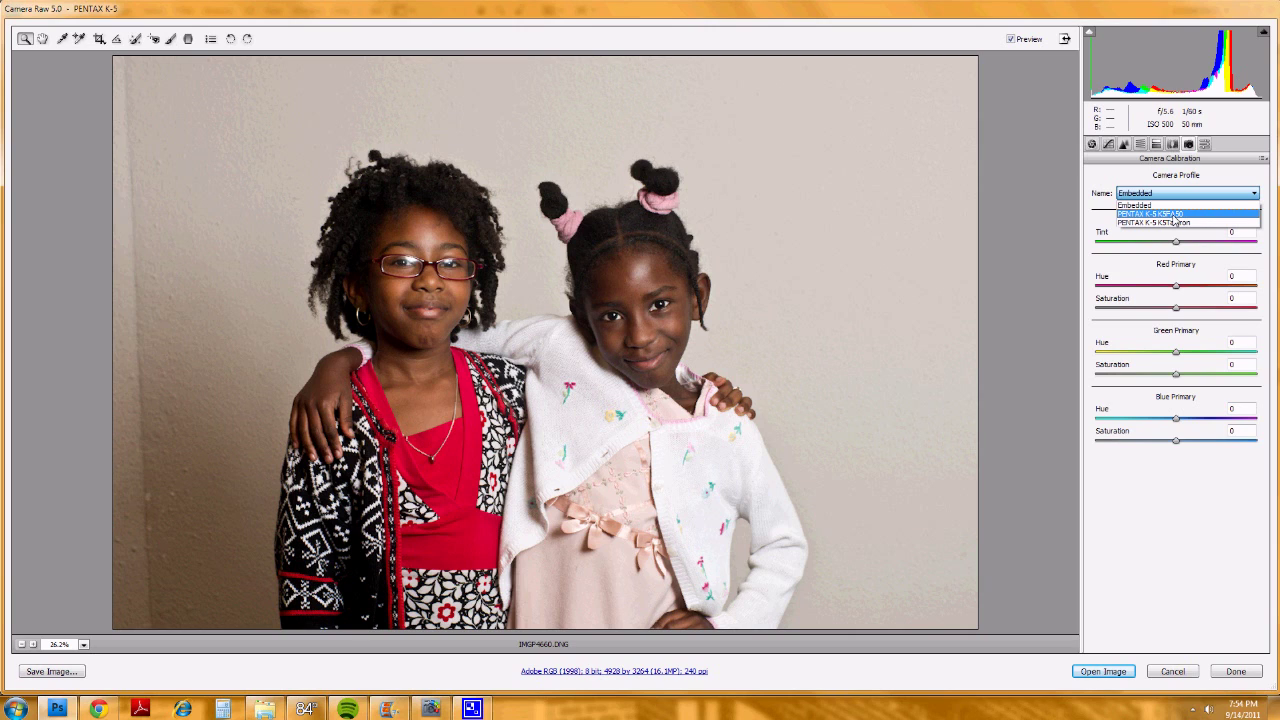
pyautogui.click(1176, 214)
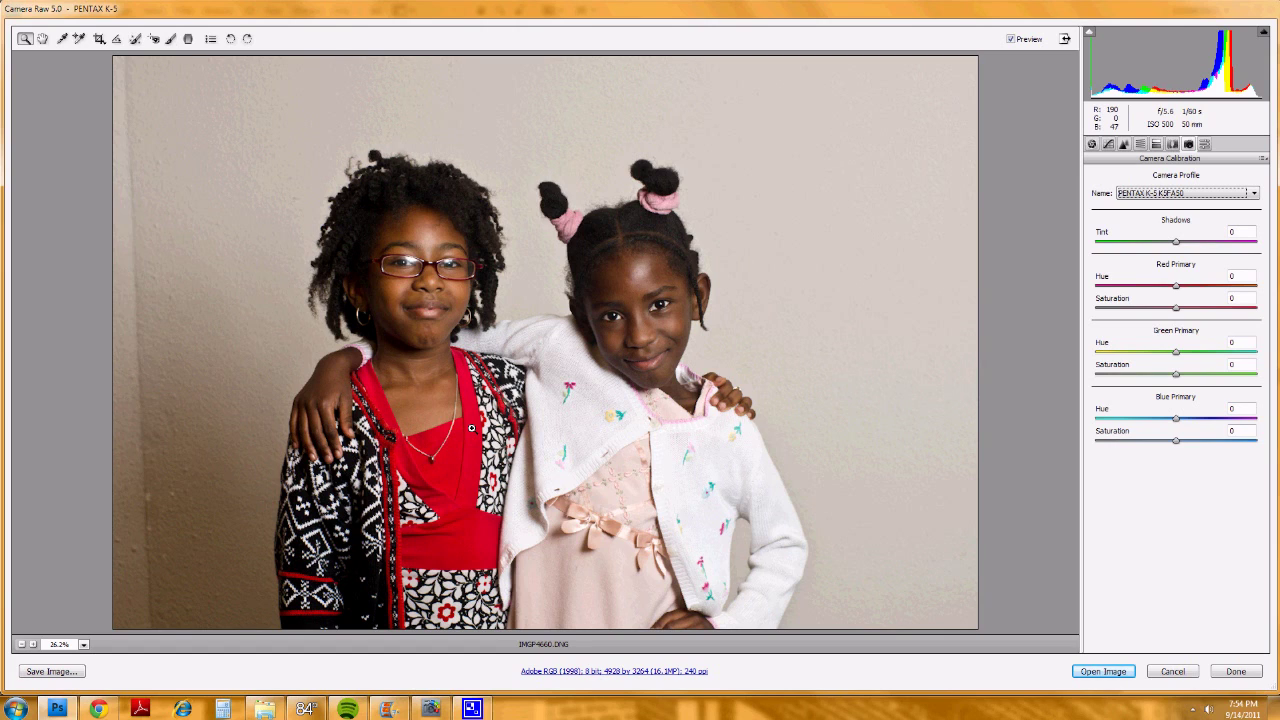
# Recheck the camera profile list, then bring DNG Profile Editor back showing its Chart instructions
pyautogui.click(1175, 197)
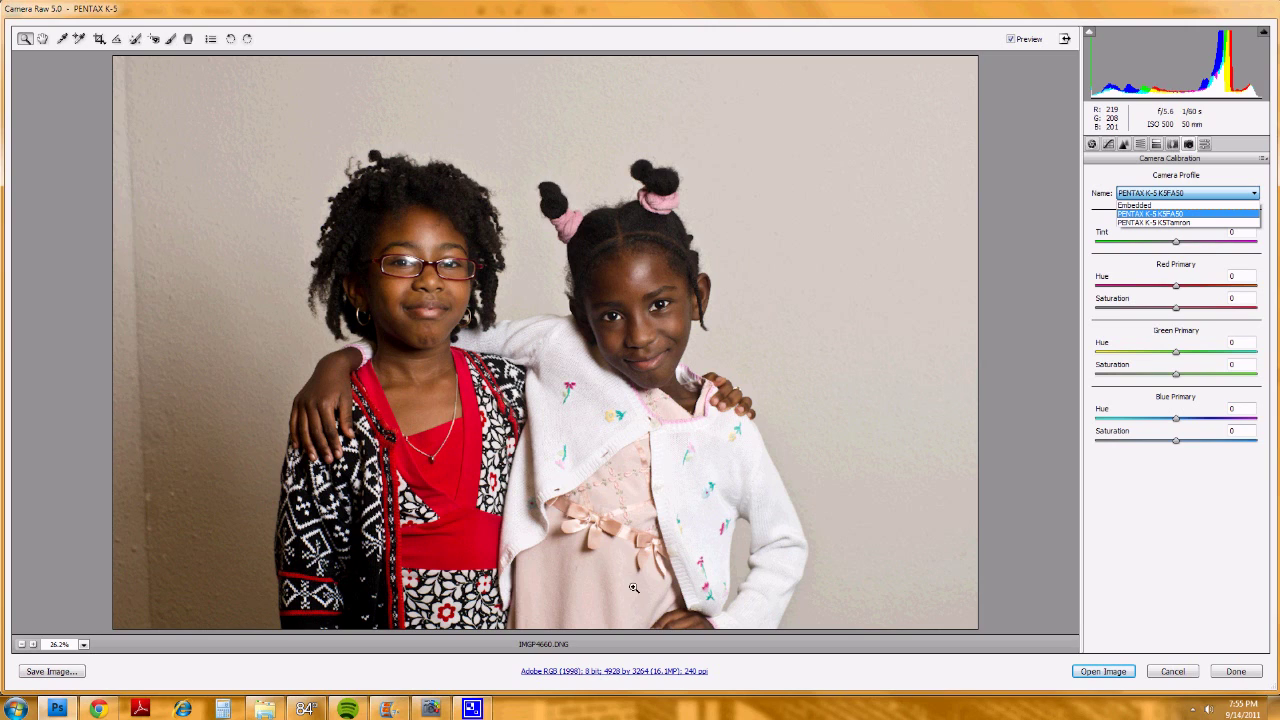
pyautogui.click(440, 708)
pyautogui.click(1192, 42)
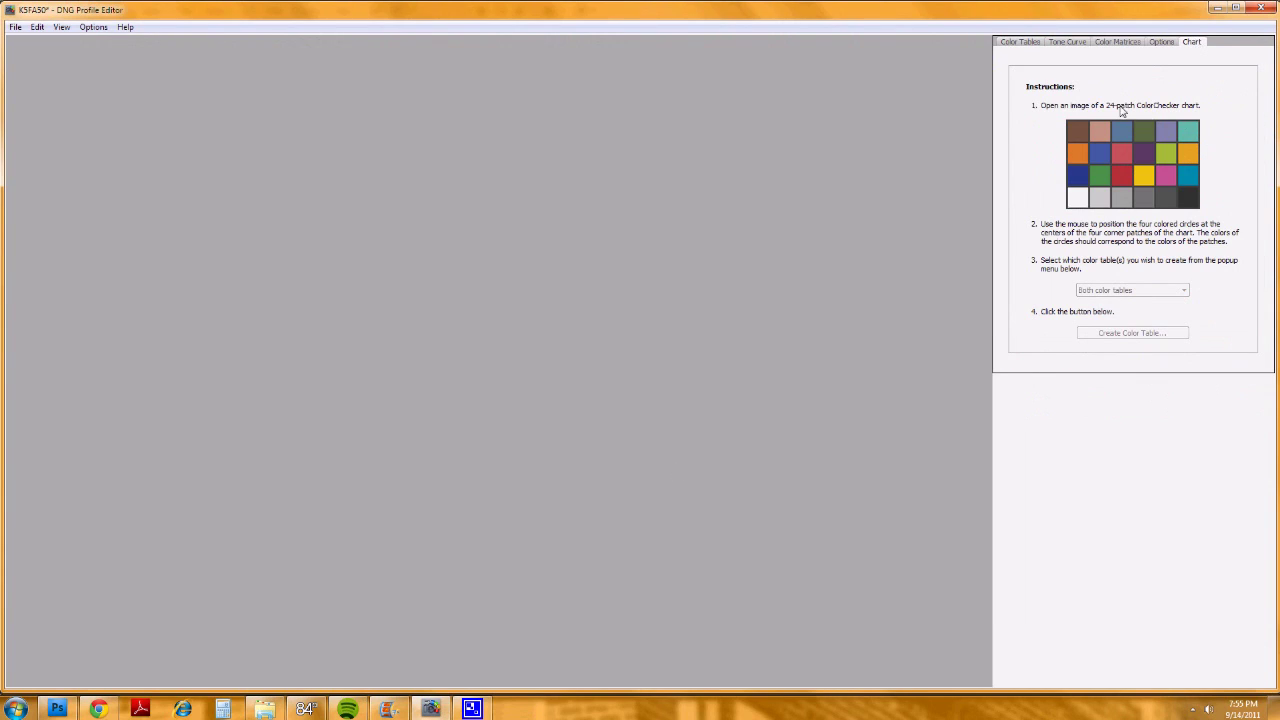